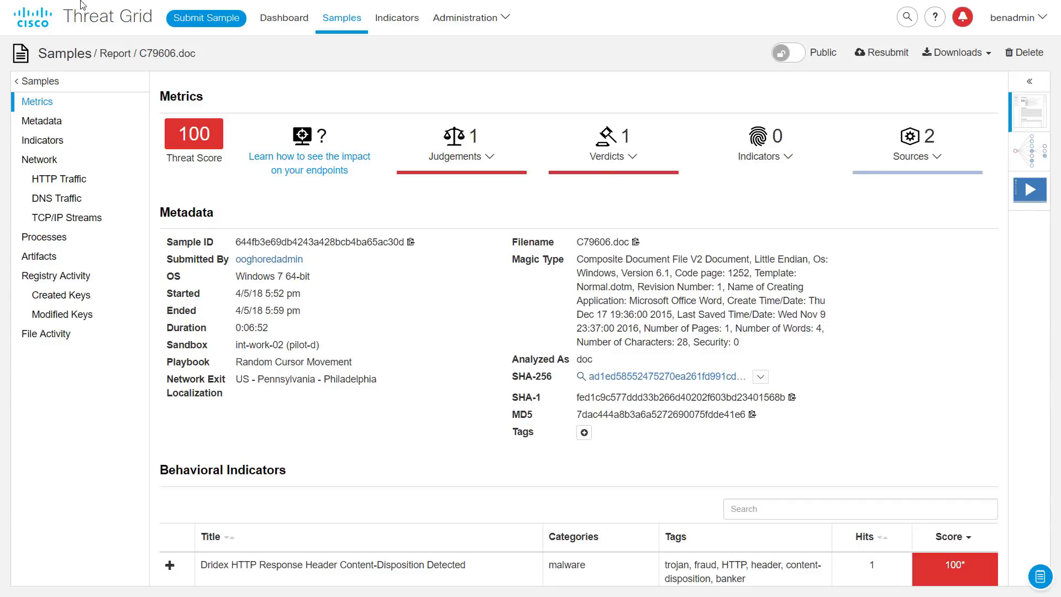
double_click(182, 98)
left_click(231, 106)
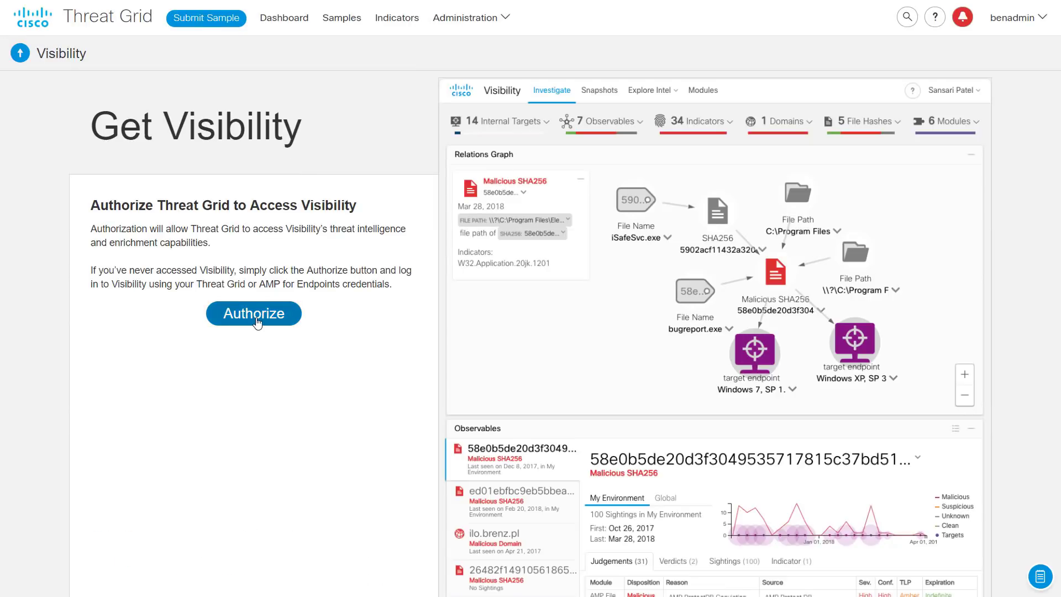
- Authorize Threat Grid on the Get Visibility page and confirm granting it access to the Visibility account
left_click(255, 326)
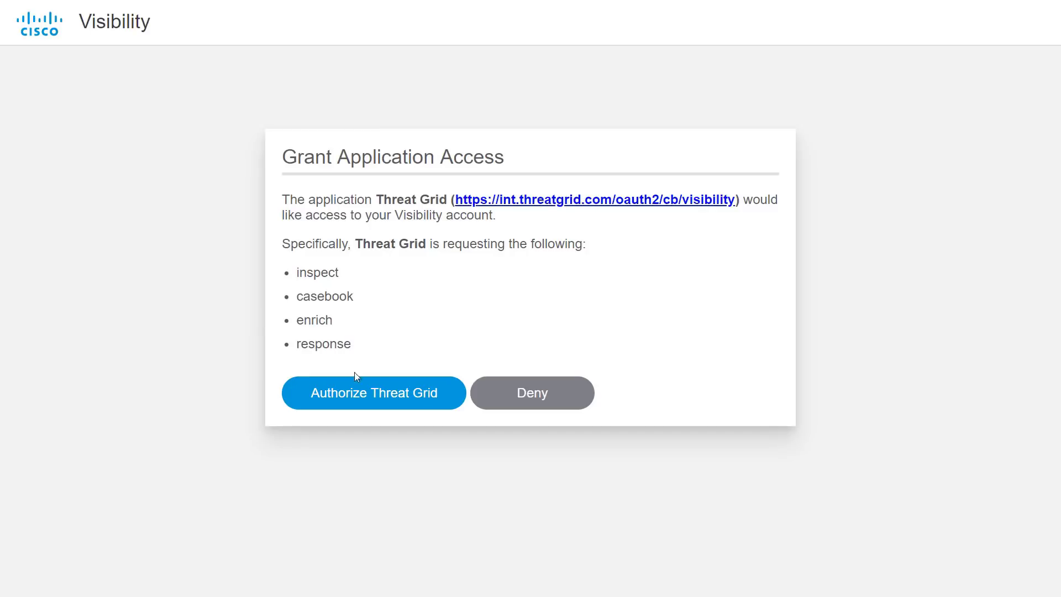
left_click(369, 399)
left_click(339, 145)
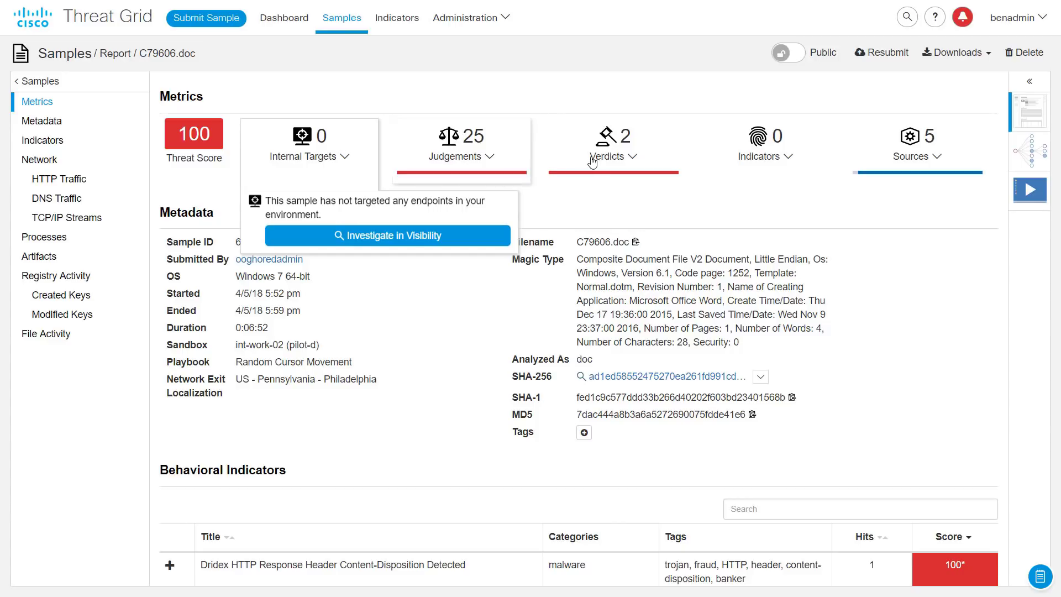
- Review which sources gave judgements on C79606.doc, then close the Sources list
left_click(919, 168)
left_click(923, 170)
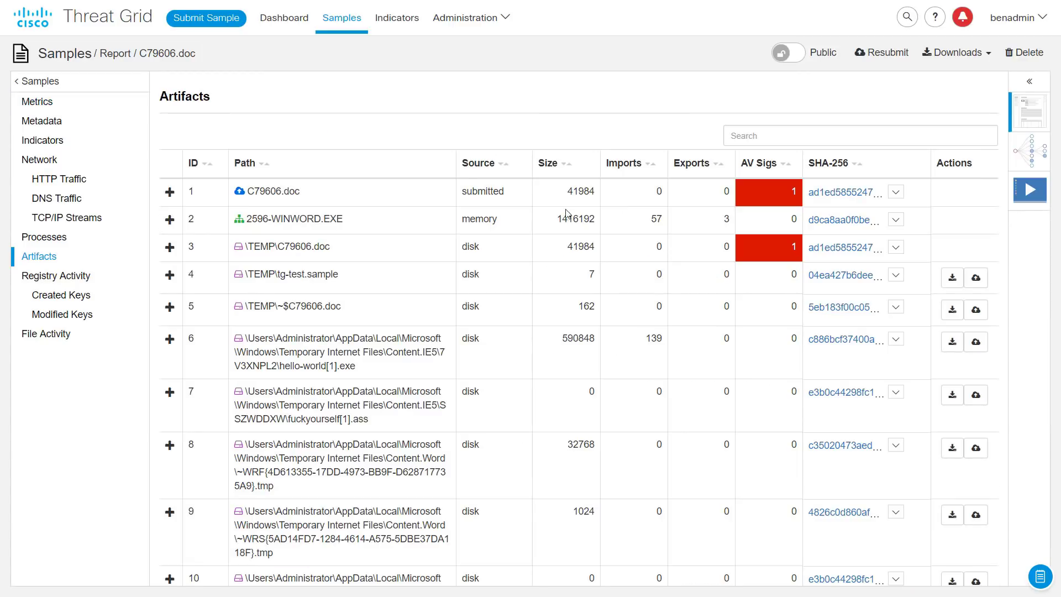
- Open the pivot menu for C79606.doc's SHA-256 in artifact row 1
left_click(892, 200)
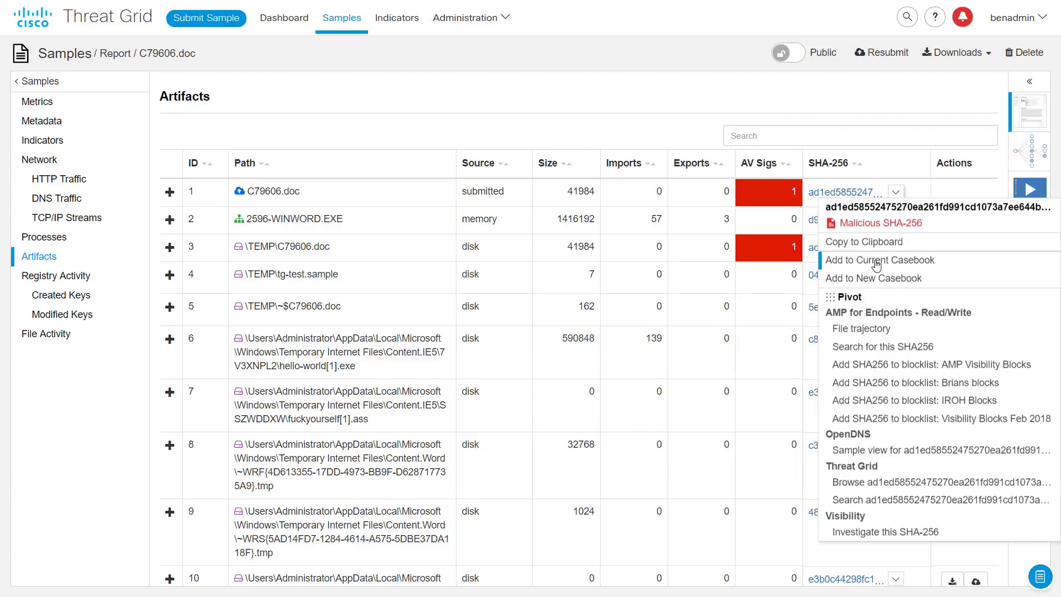
- Add C79606.doc's SHA-256 to the current casebook and give the casebook a video demo description
left_click(876, 263)
mouse_move(1039, 577)
left_mouse_down()
mouse_move(745, 564)
mouse_move(983, 560)
mouse_move(1037, 578)
left_mouse_up()
left_click(1036, 577)
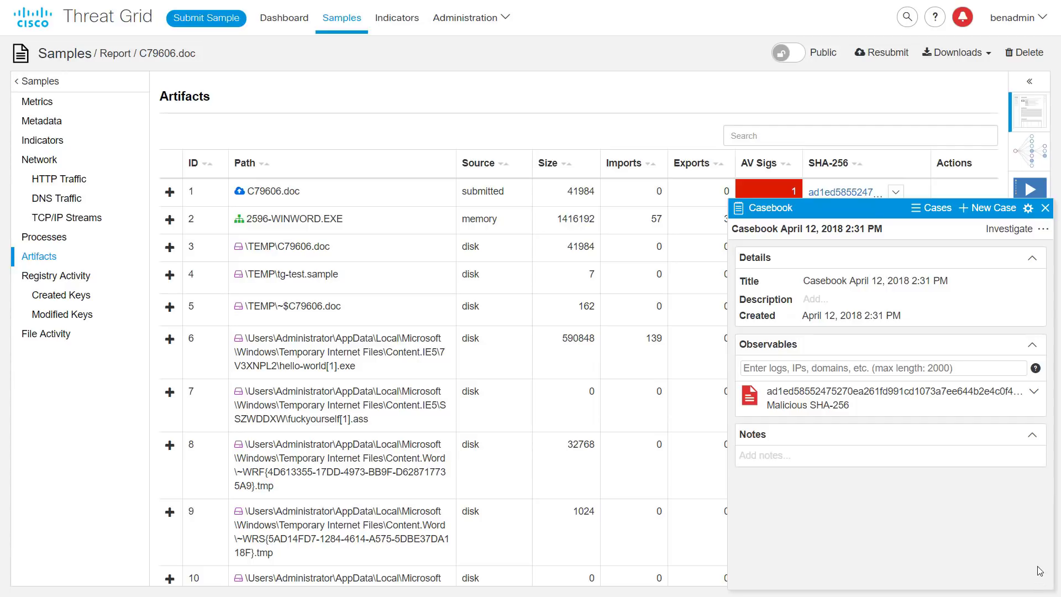
left_click(820, 299)
type("Ben's video demo casebook")
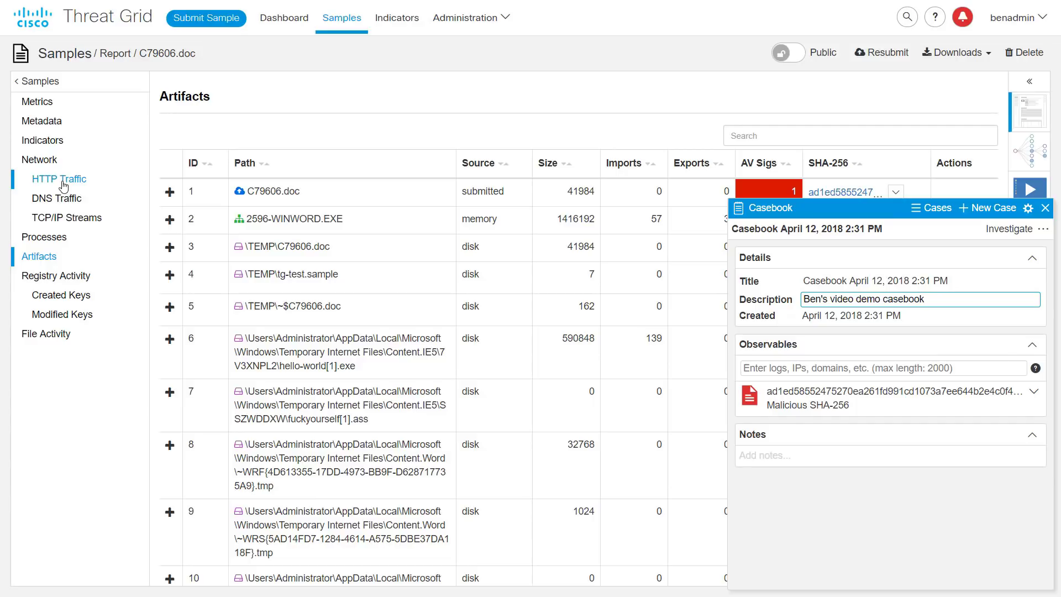
- Add c2.malwaremonkey.space from DNS query 2 to the current casebook
left_click(63, 197)
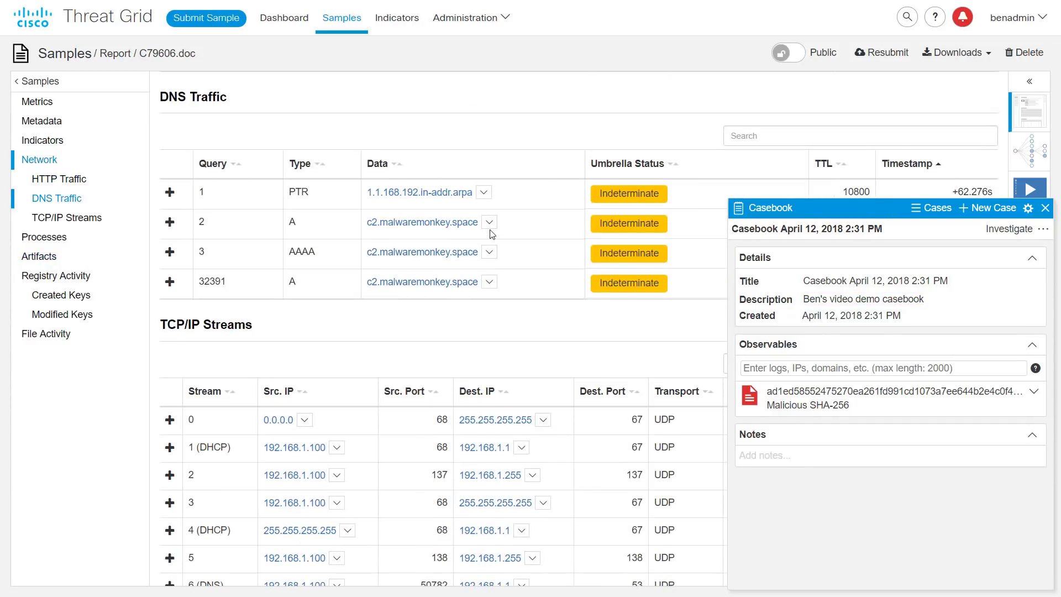
left_click(489, 222)
left_click(491, 223)
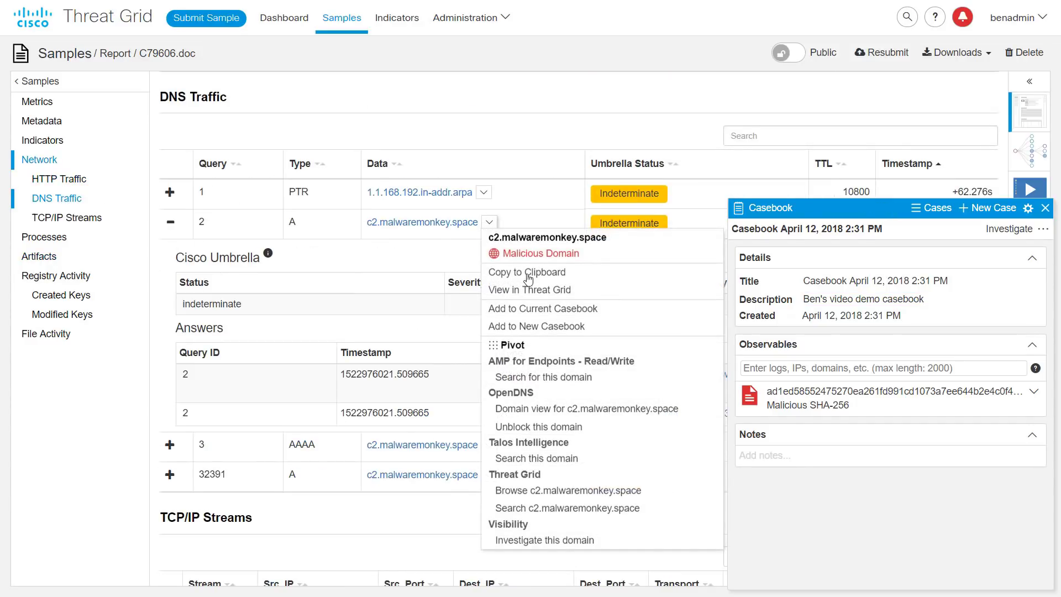
left_click(535, 310)
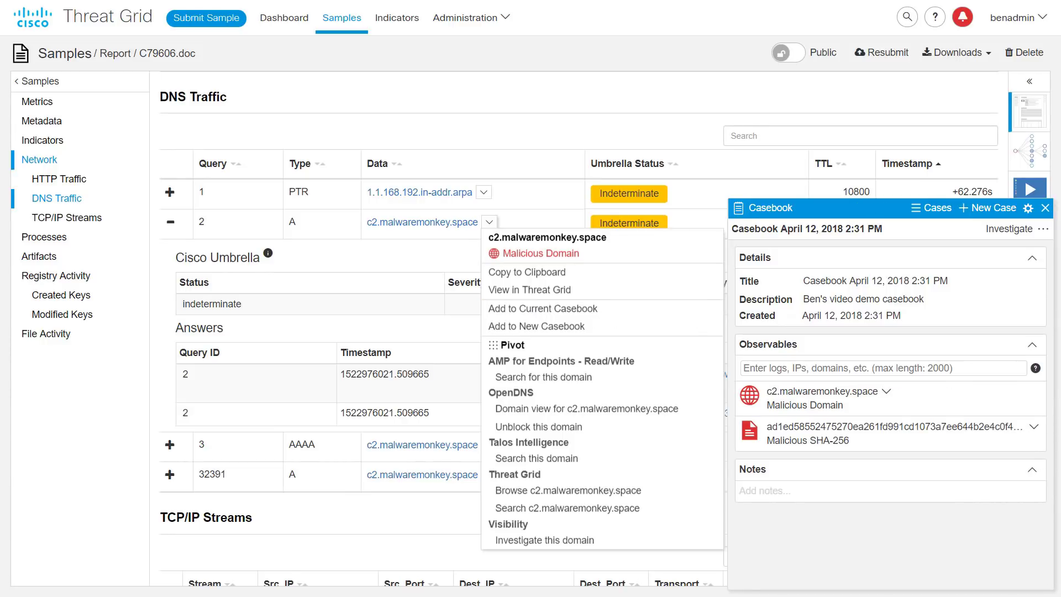
- Paste ybzdcwssn.co into the casebook's Observables field and submit it as an observable
left_click(887, 370)
type("this seems unusual: ybzdcwssn.co")
key("Return")
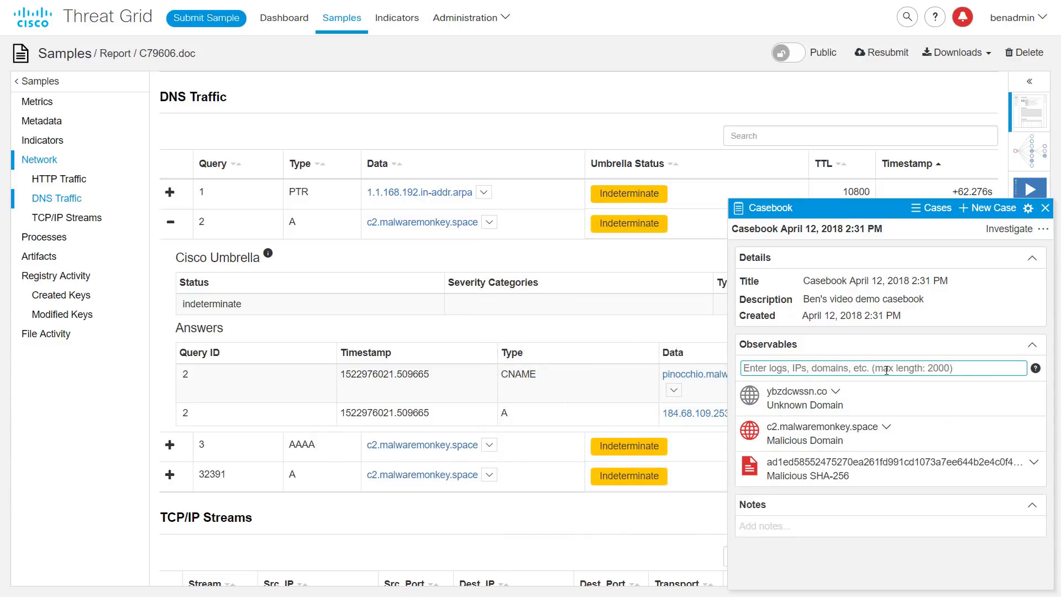
left_click(837, 393)
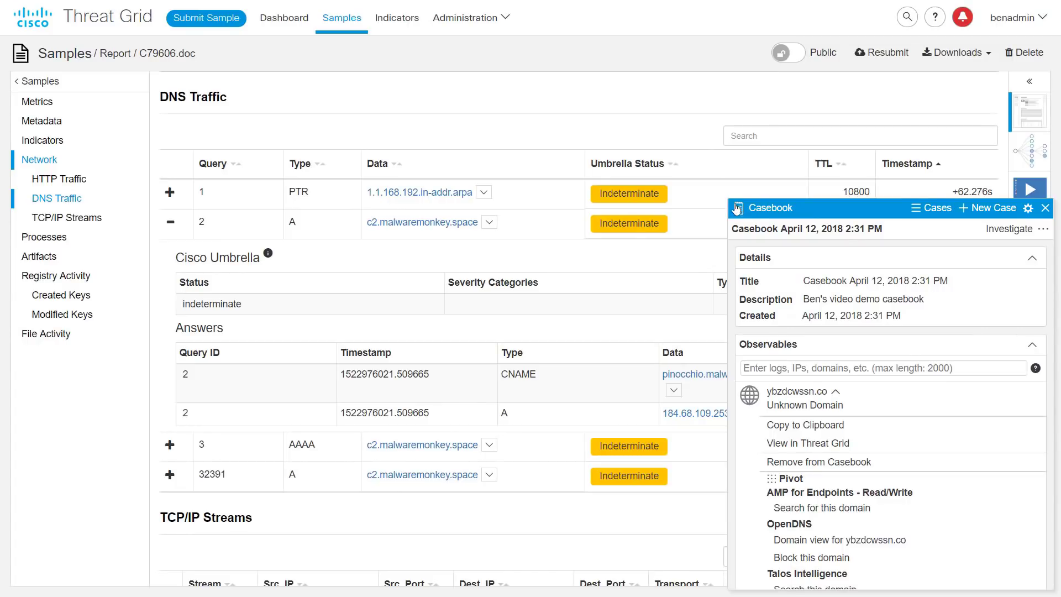
- Enlarge the Casebook panel and create a new casebook titled 'Olympic Destroyer'
left_click_drag(729, 200, 387, 120)
left_click(981, 133)
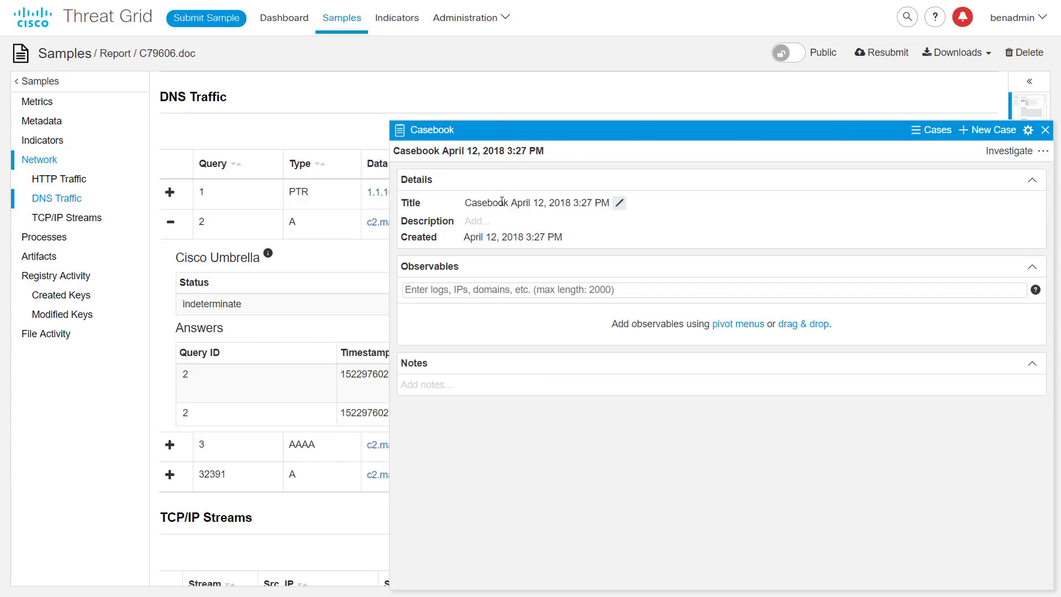
left_click(502, 202)
type("Olympic Destroyer")
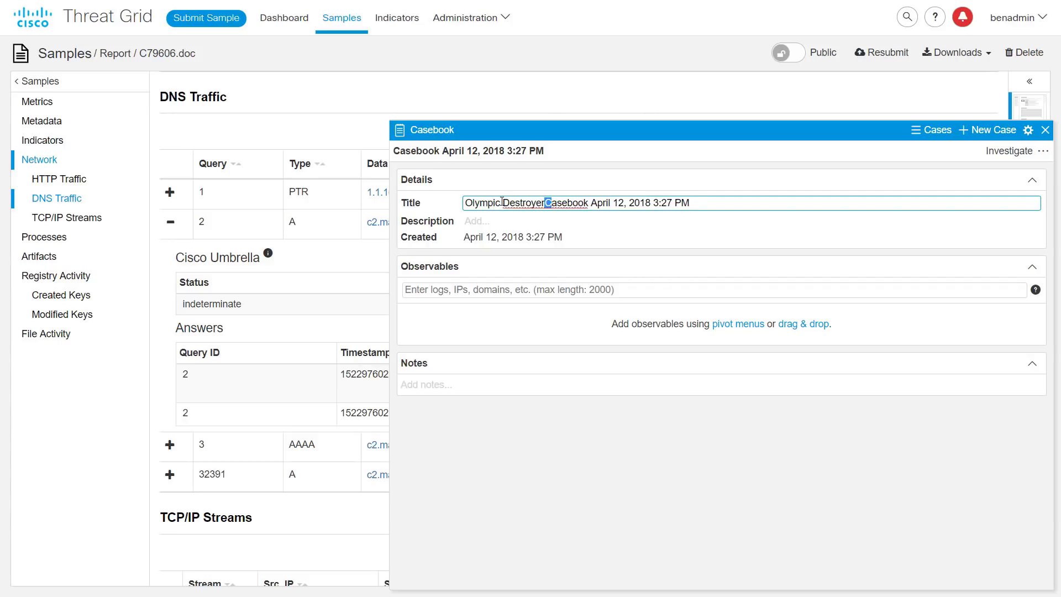
key("shift+Right")
key("shift+Right")
key("shift+Right")
key("shift+Right")
key("shift+Right")
key("shift+Right")
key("shift+Right")
key("shift+Right")
key("shift+Right")
key("shift+Right")
key("shift+Right")
key("shift+Right")
key("shift+Right")
key("shift+Right")
key("shift+Right")
key("shift+Right")
key("shift+Right")
key("shift+Right")
key("shift+Right")
key("shift+Right")
key("Delete")
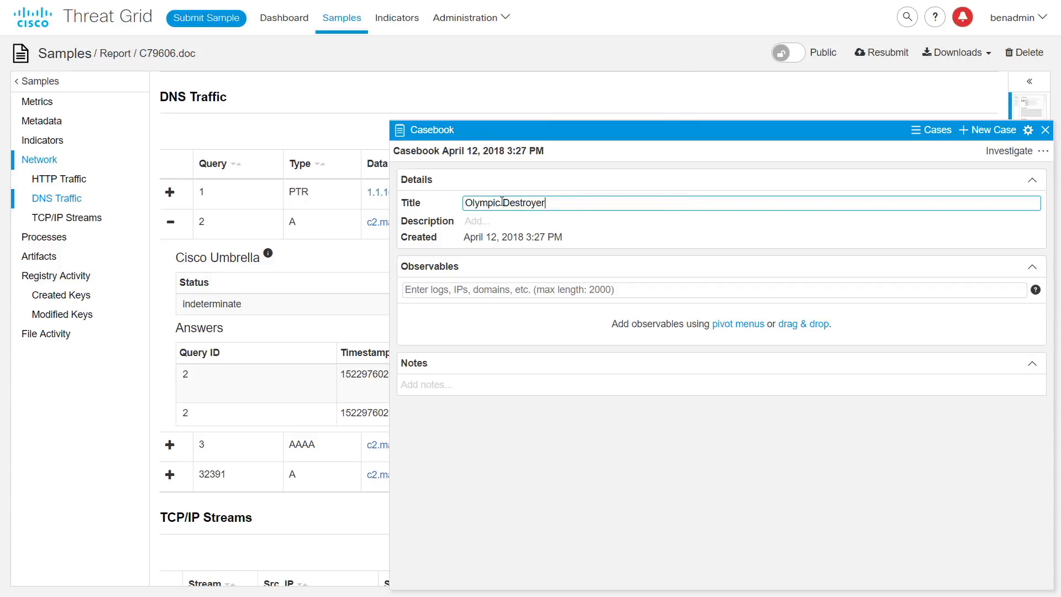
key("Return")
left_click(416, 291)
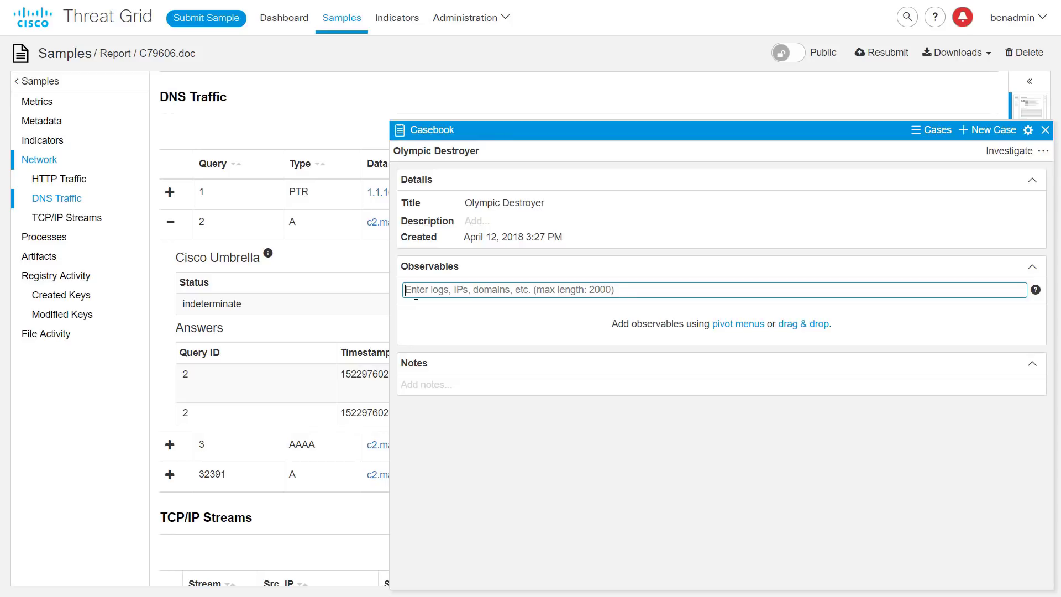
- Paste ten SHA-256 hashes as observables, nine malicious and one clean, and open the first hash's actions
key("ctrl+v")
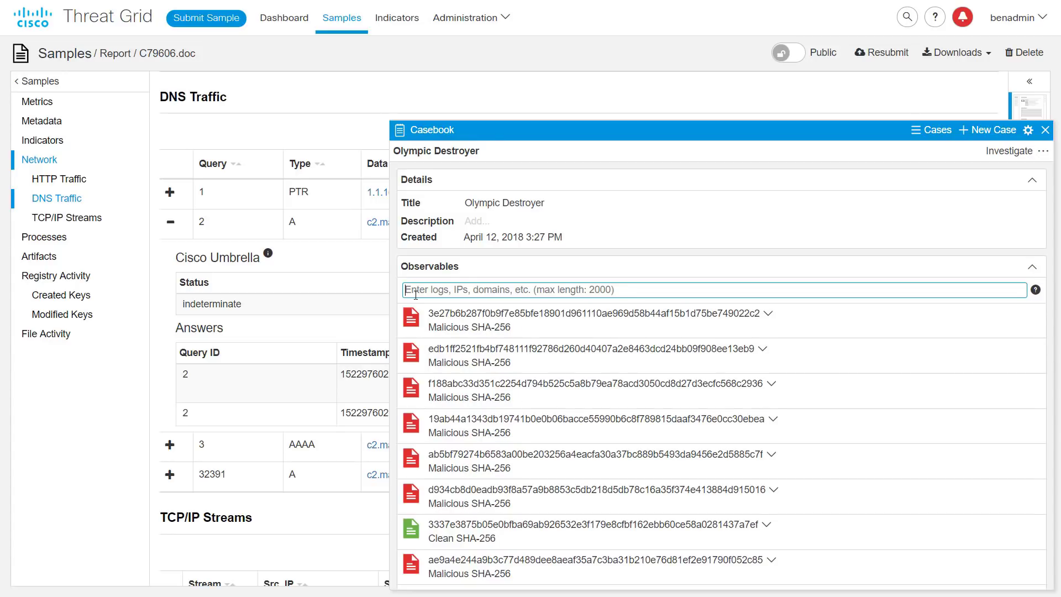
scroll(600, 393, "down", 2)
scroll(601, 392, "down", 1)
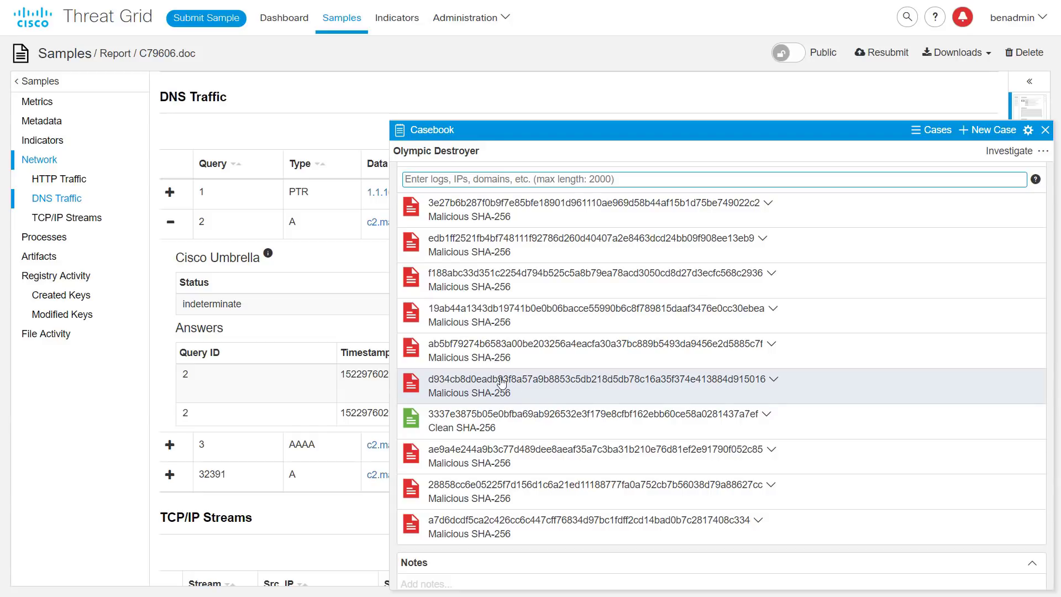
scroll(586, 393, "down", 1)
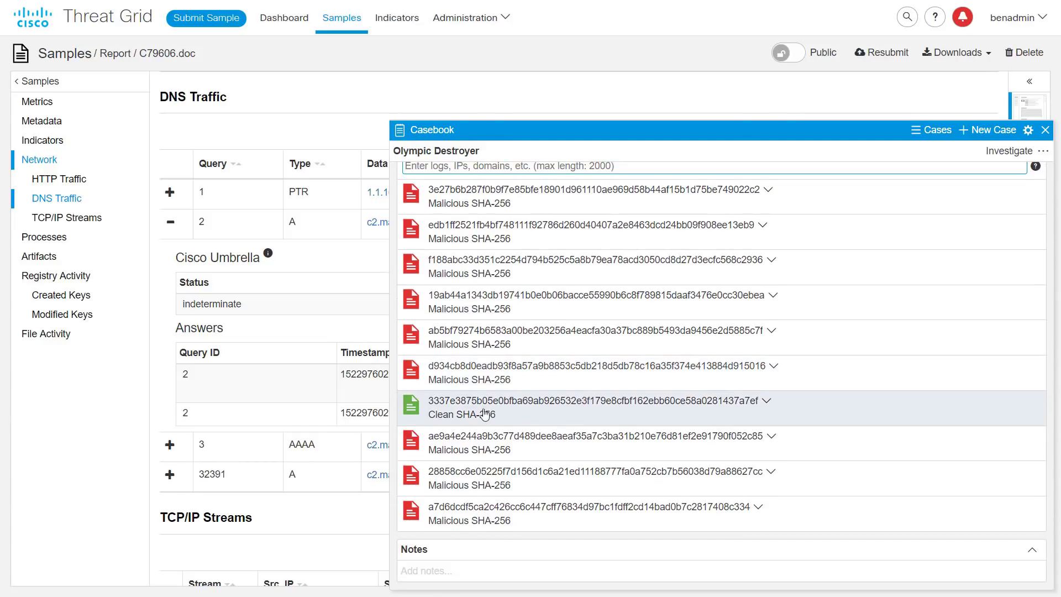
scroll(484, 415, "up", 3)
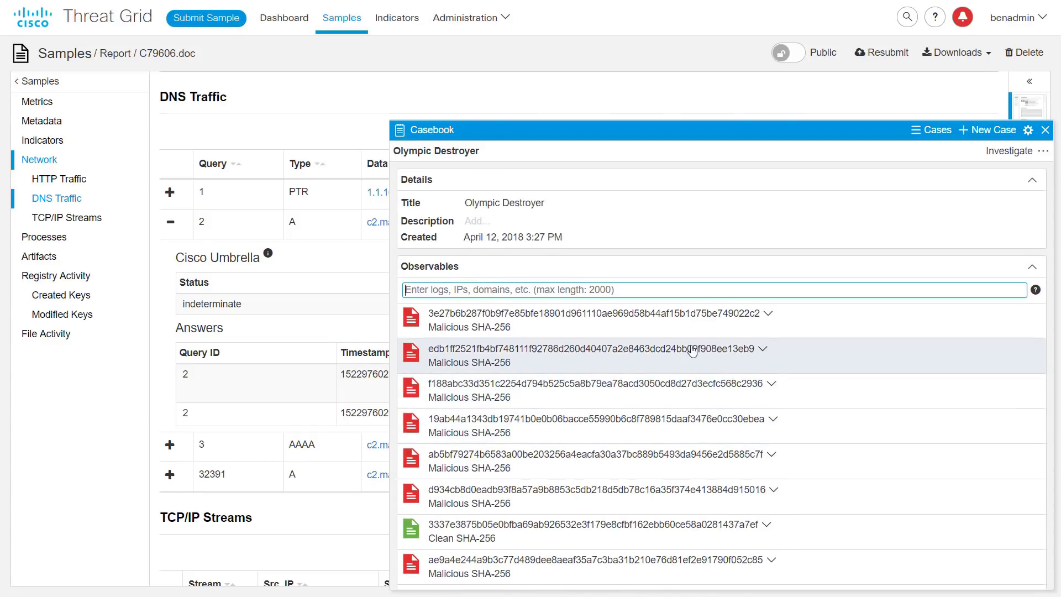
left_click(769, 315)
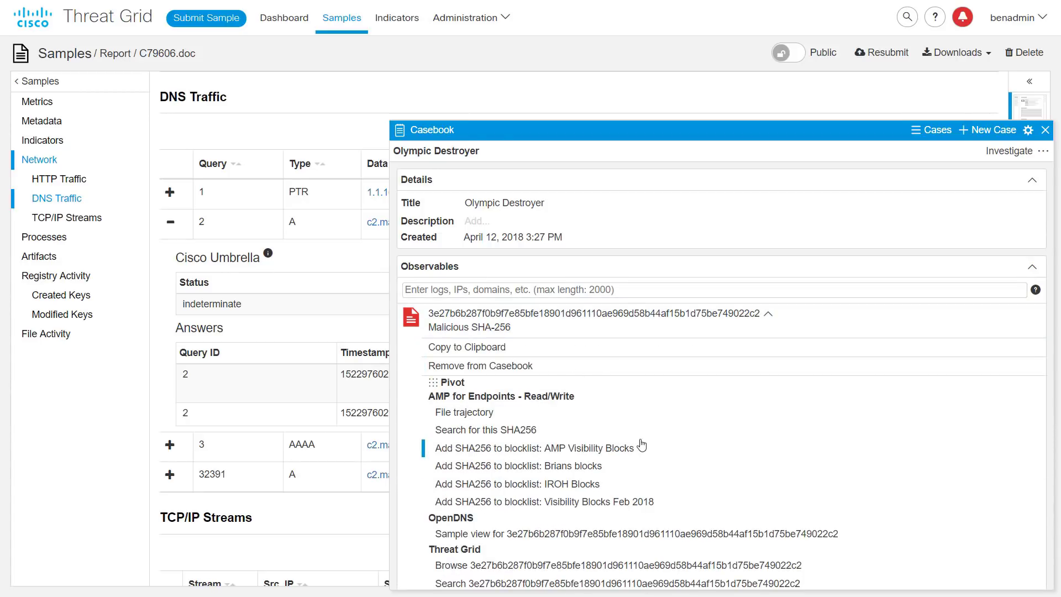
- Use Investigate in the Olympic Destroyer casebook header to launch a Cisco Visibility investigation
scroll(642, 445, "down", 2)
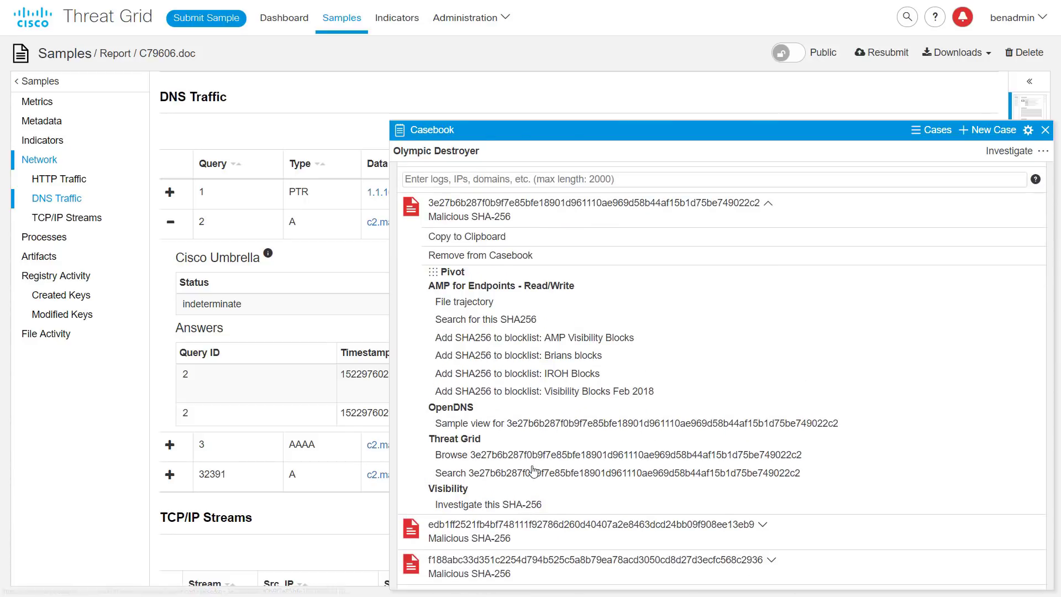
scroll(529, 464, "down", 1)
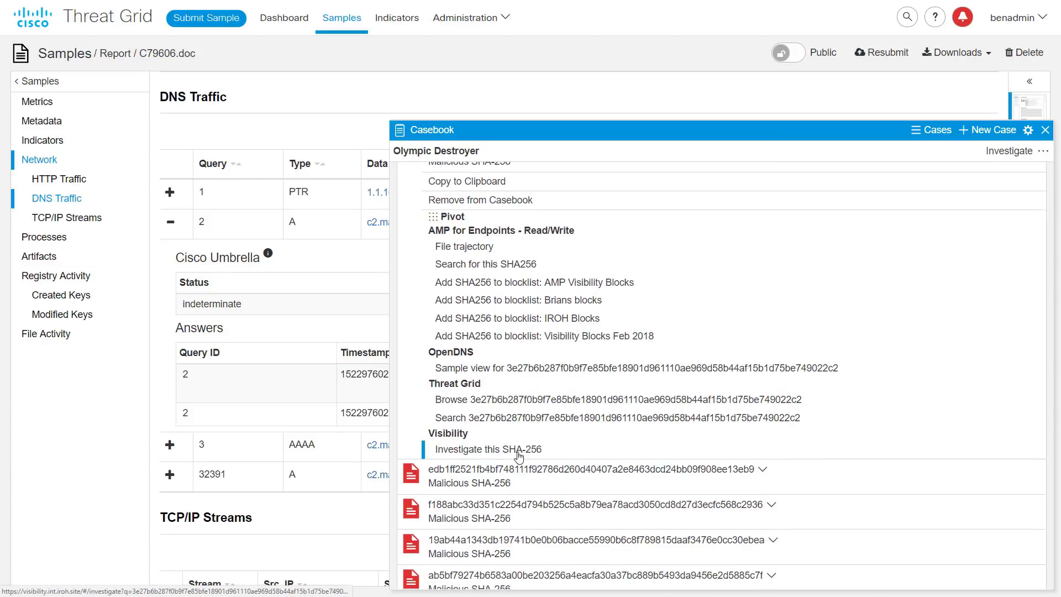
scroll(624, 453, "up", 3)
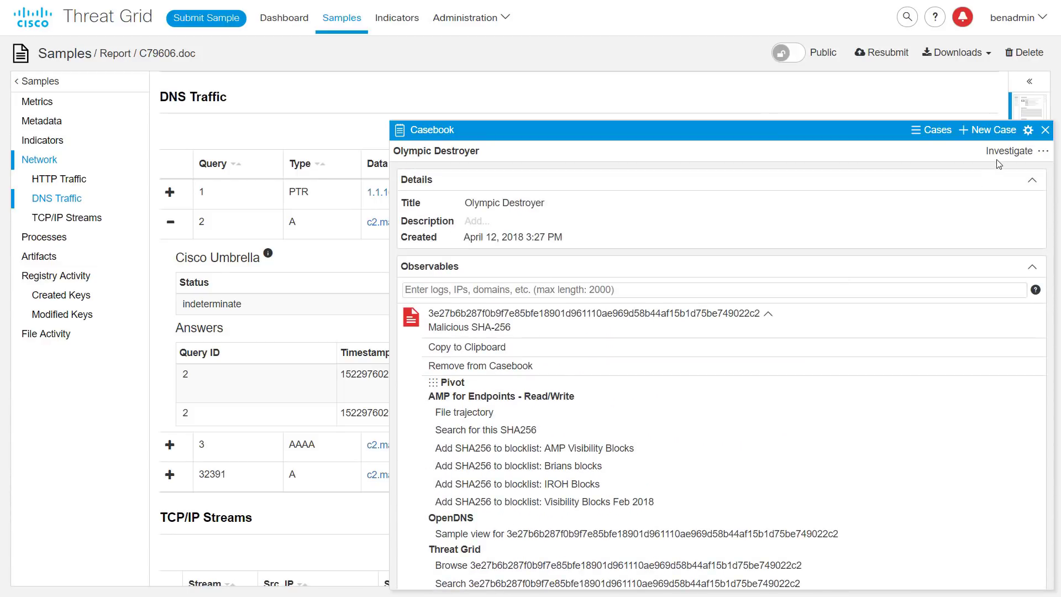
left_click(1001, 154)
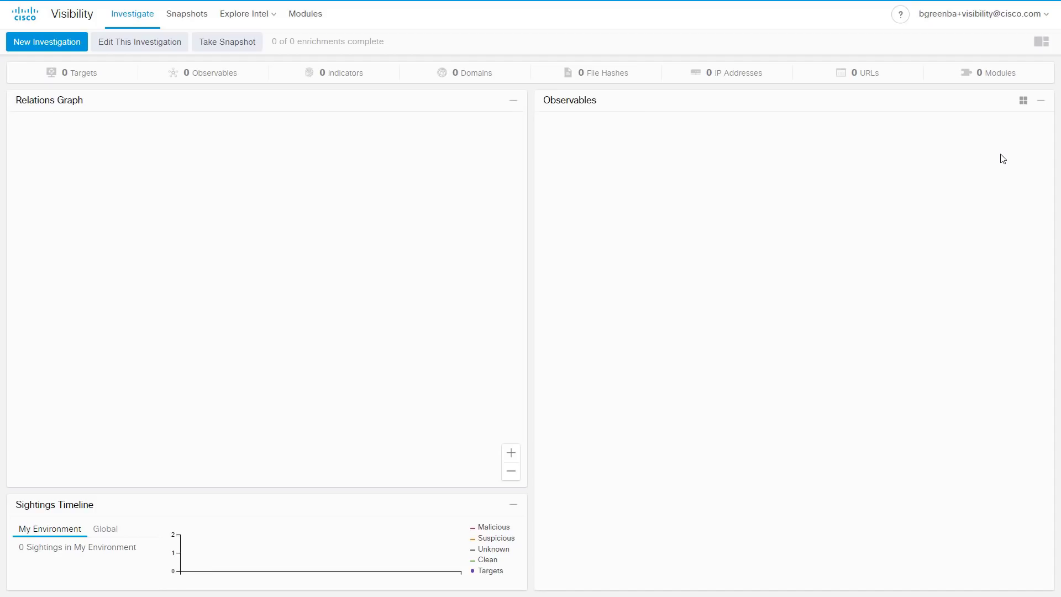